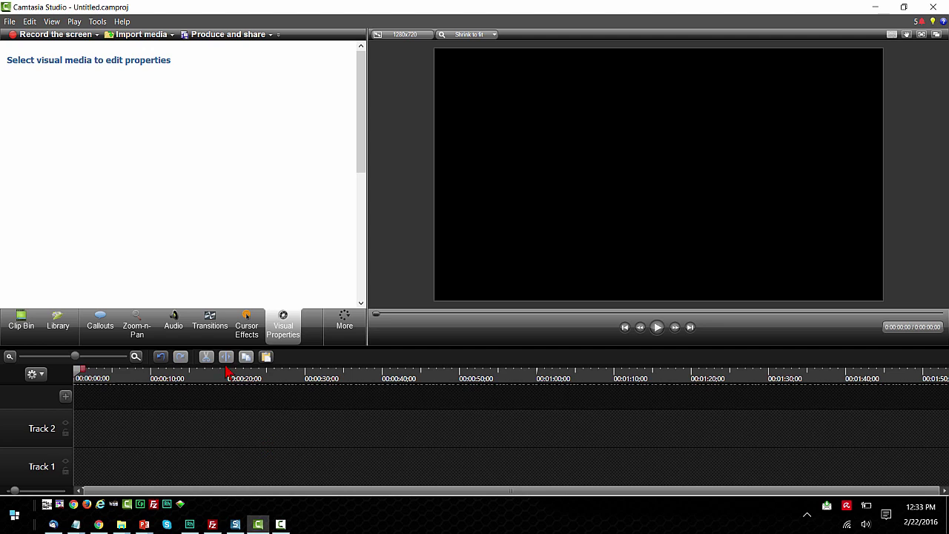
# Step: Drag RoboScreen.png from the Clip Bin onto Track 1 and stretch it to about 26 seconds
pyautogui.click(27, 320)
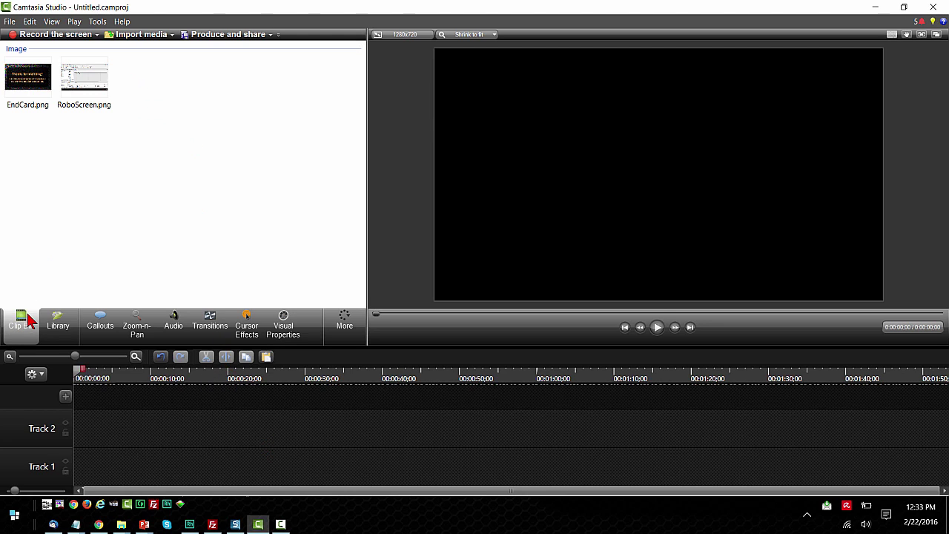
pyautogui.click(86, 87)
pyautogui.moveTo(85, 88); pyautogui.dragTo(87, 102)
pyautogui.moveTo(85, 443); pyautogui.dragTo(87, 472)
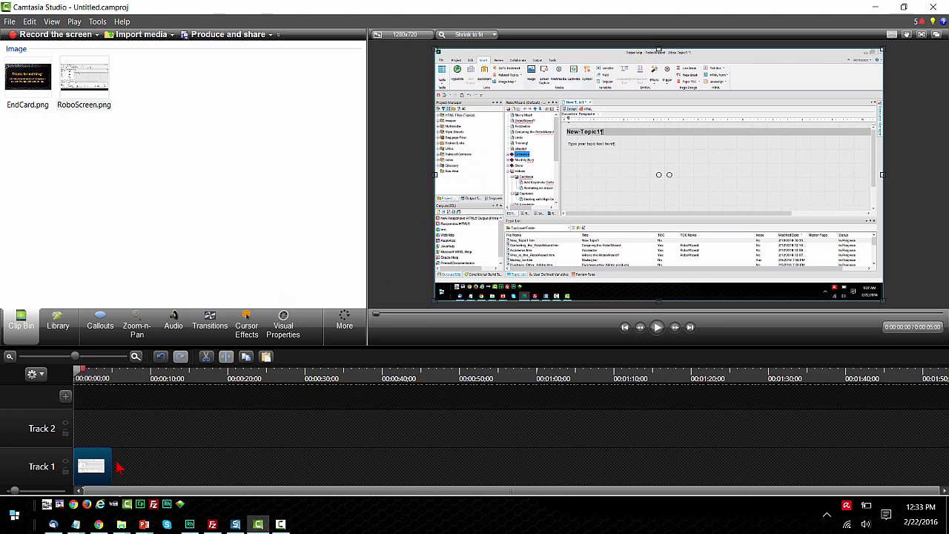
pyautogui.moveTo(111, 461); pyautogui.dragTo(275, 471)
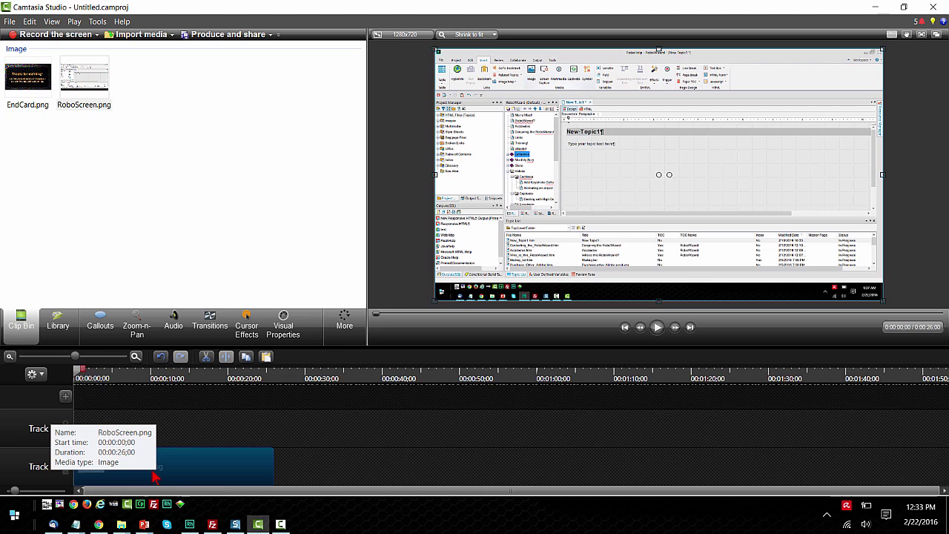
# Step: Add a Spotlight callout from the Special shapes to Track 2 over the screenshot
pyautogui.click(102, 324)
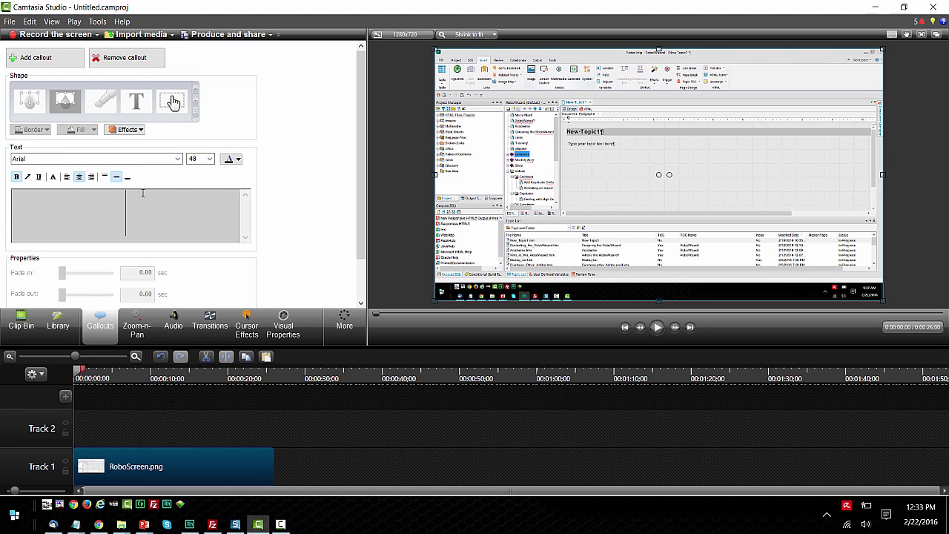
pyautogui.click(166, 467)
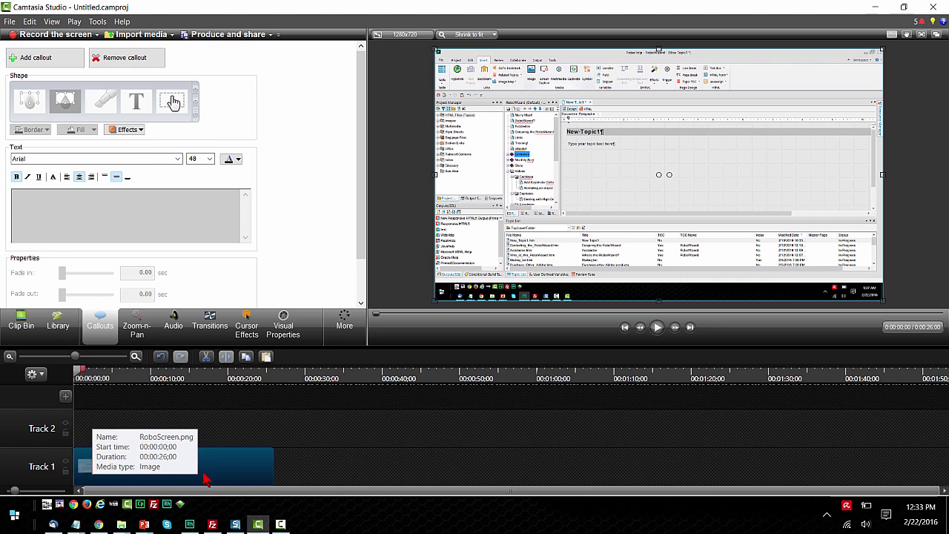
pyautogui.click(207, 434)
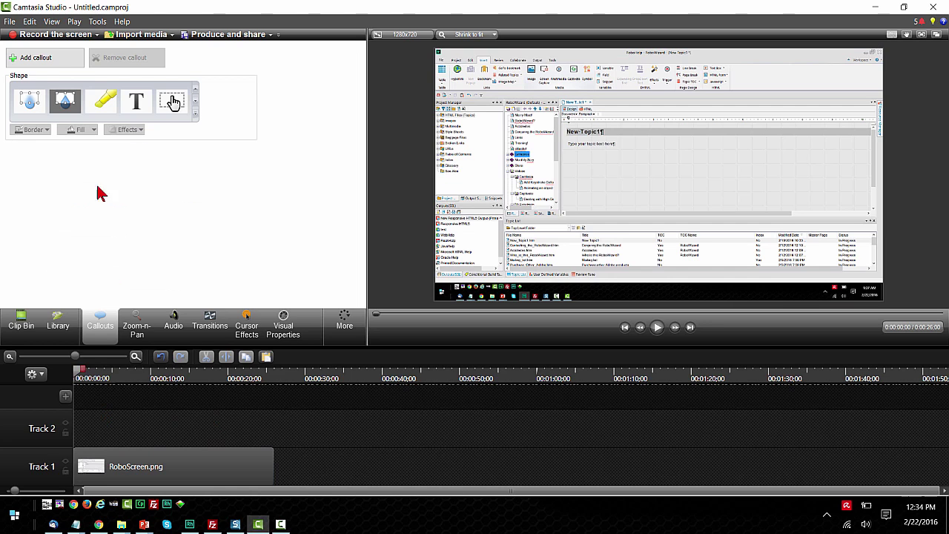
pyautogui.click(196, 115)
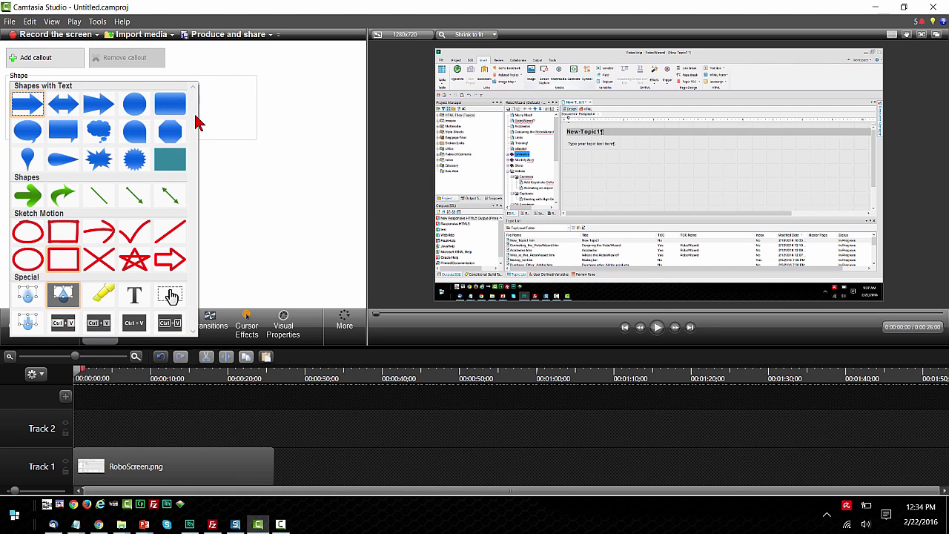
pyautogui.click(64, 297)
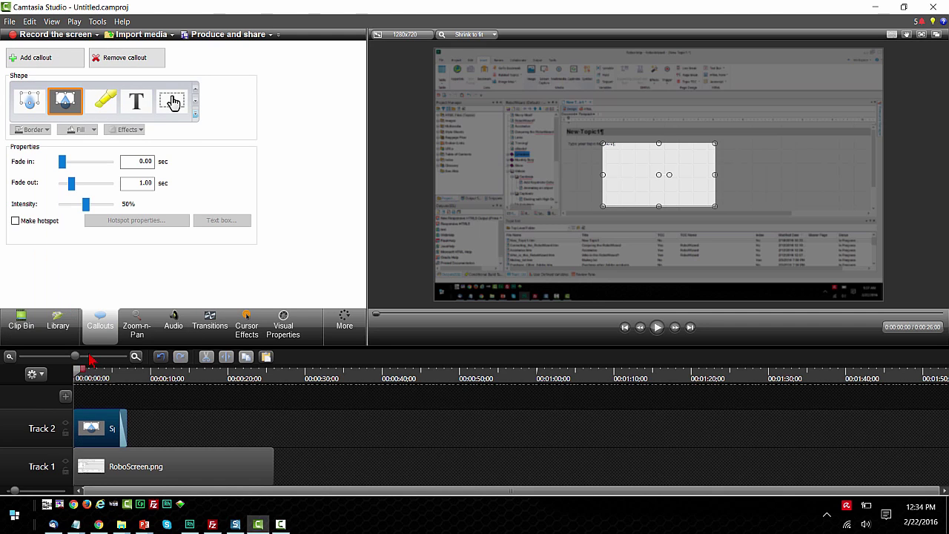
# Step: Move and enlarge the spotlight to frame the editor pane, with the playhead near 3 seconds
pyautogui.moveTo(100, 427); pyautogui.dragTo(91, 429)
pyautogui.click(109, 392)
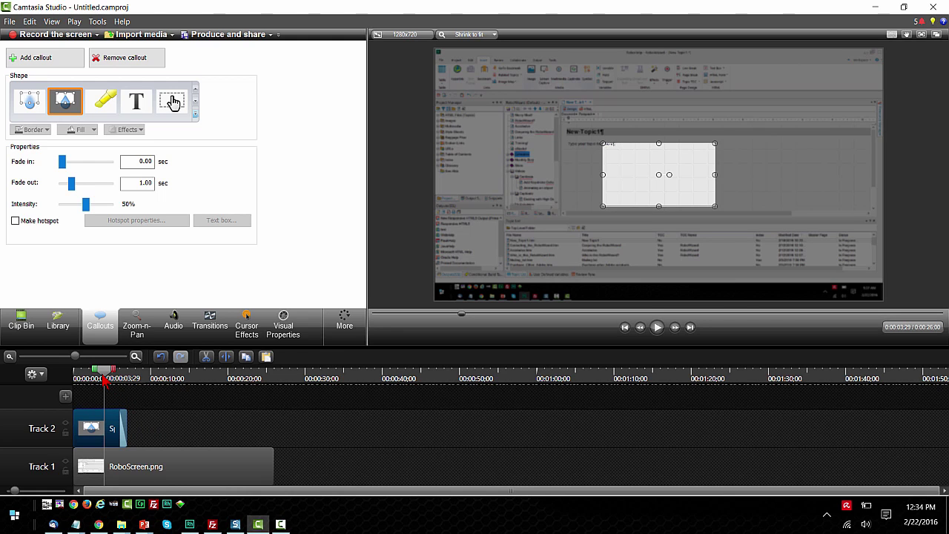
pyautogui.moveTo(642, 194); pyautogui.dragTo(601, 149)
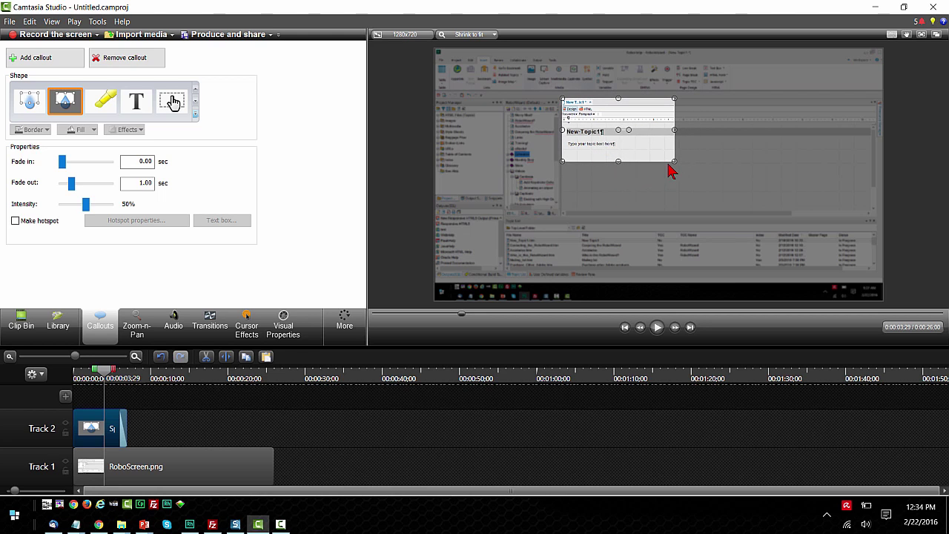
pyautogui.moveTo(673, 160); pyautogui.dragTo(875, 218)
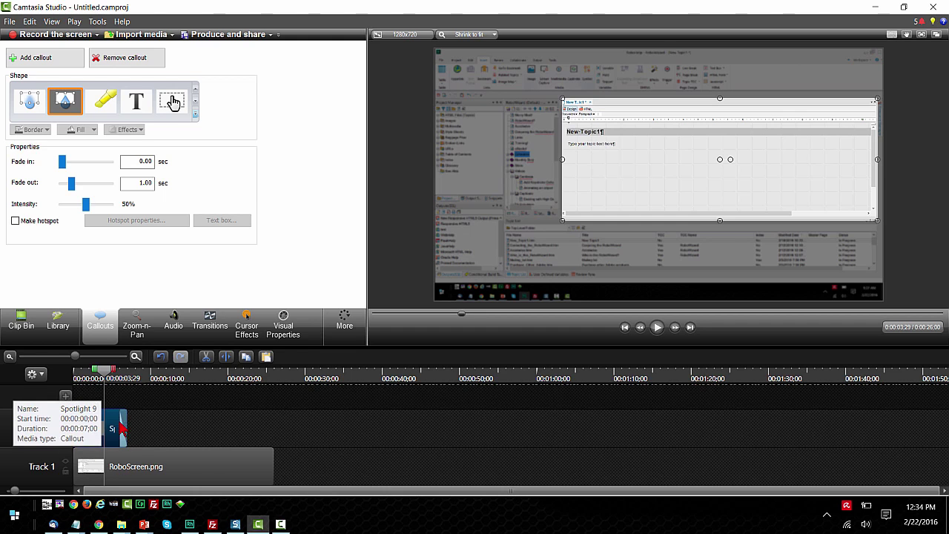
# Step: Extend the image clip to 38 seconds and start the spotlight at the playhead
pyautogui.click(197, 468)
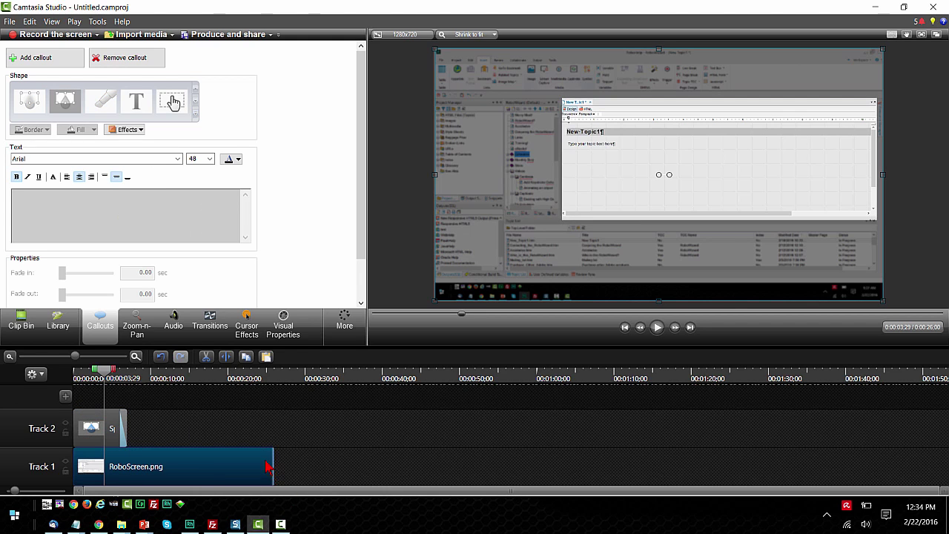
pyautogui.moveTo(272, 459); pyautogui.dragTo(367, 460)
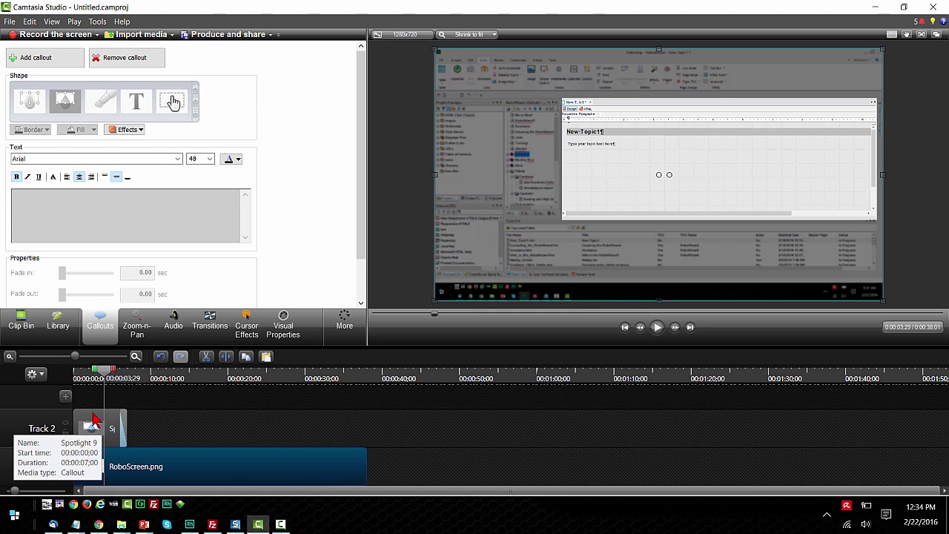
pyautogui.moveTo(94, 421); pyautogui.dragTo(131, 430)
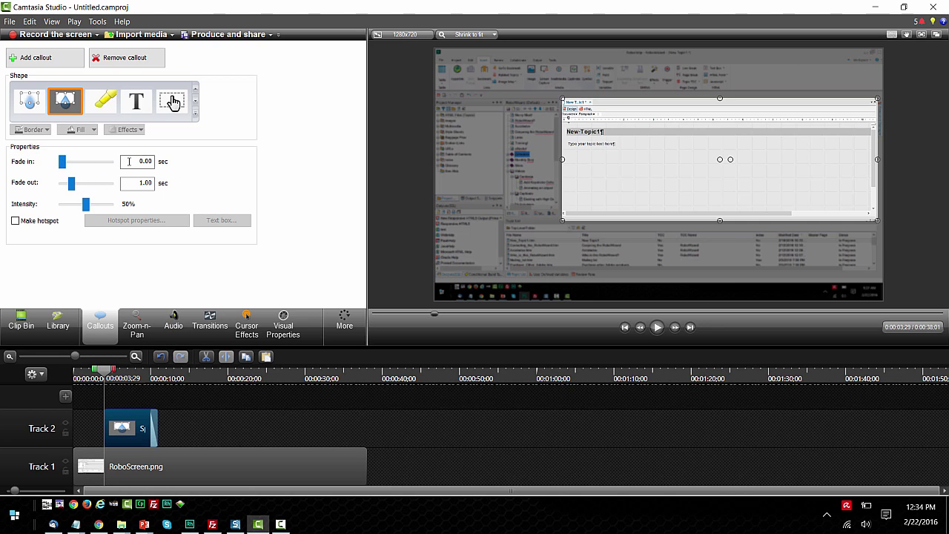
# Step: Preview the opening seconds and lengthen the RoboScreen.png clip to about 53 seconds
pyautogui.write('1')
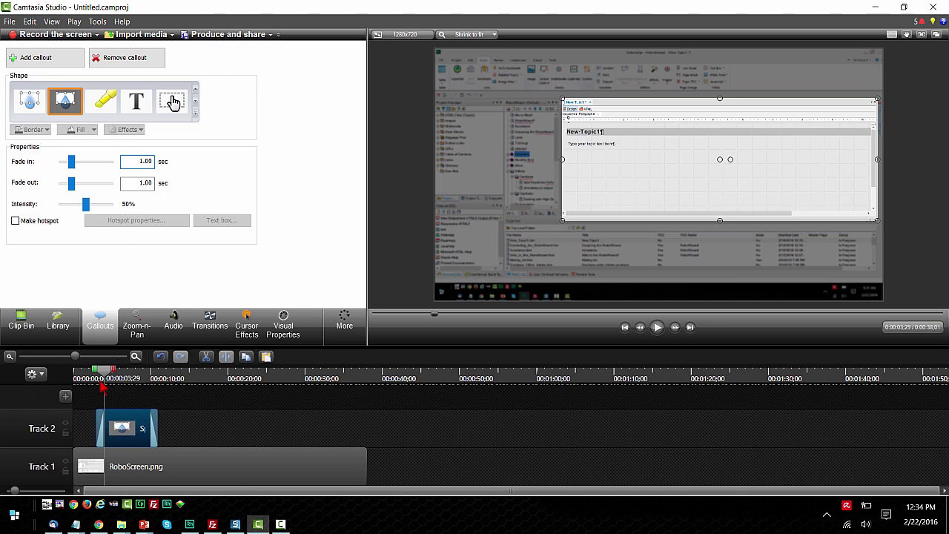
pyautogui.moveTo(105, 371)
pyautogui.mouseDown()
pyautogui.moveTo(65, 379)
pyautogui.moveTo(107, 374)
pyautogui.mouseUp()
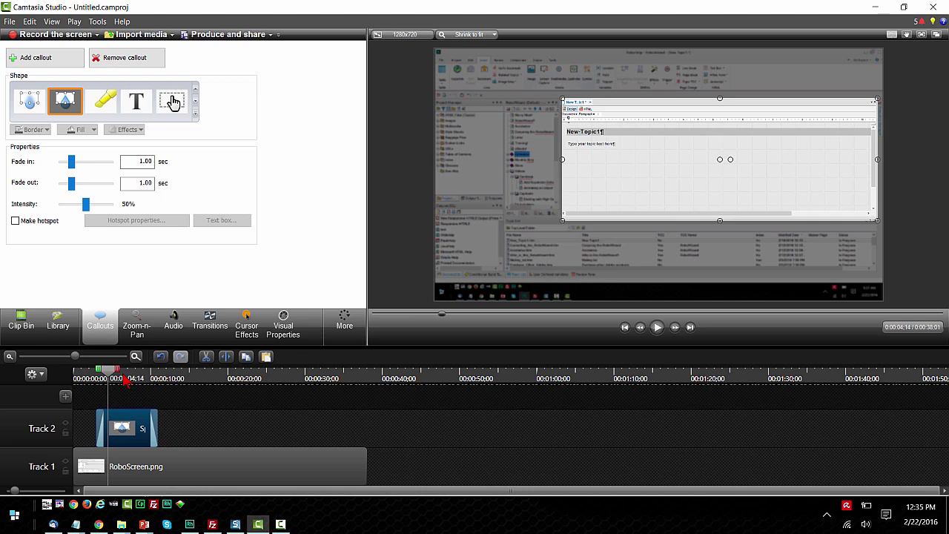
pyautogui.moveTo(114, 372); pyautogui.dragTo(163, 373)
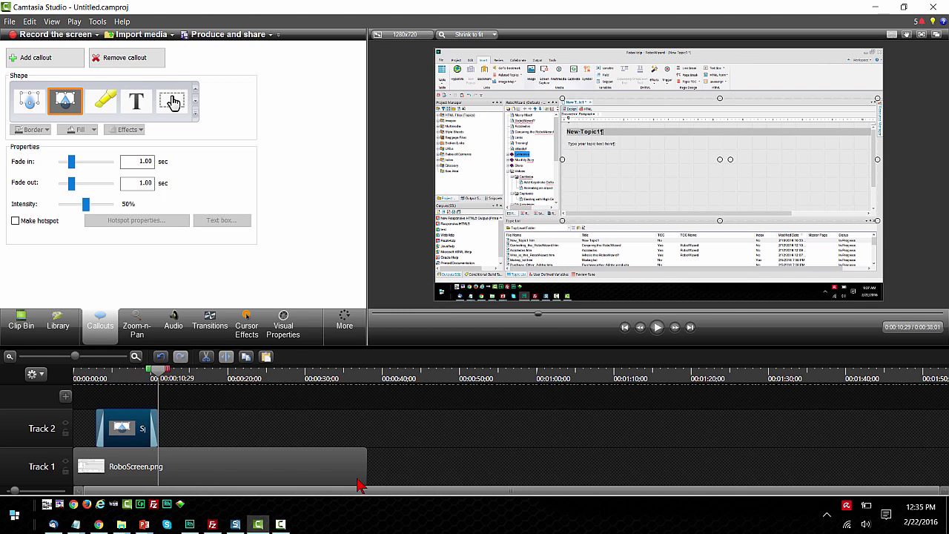
pyautogui.moveTo(358, 478); pyautogui.dragTo(485, 478)
# Step: Stretch the Spotlight 9 clip to end around 48 seconds, playhead at about 9 seconds
pyautogui.click(126, 428)
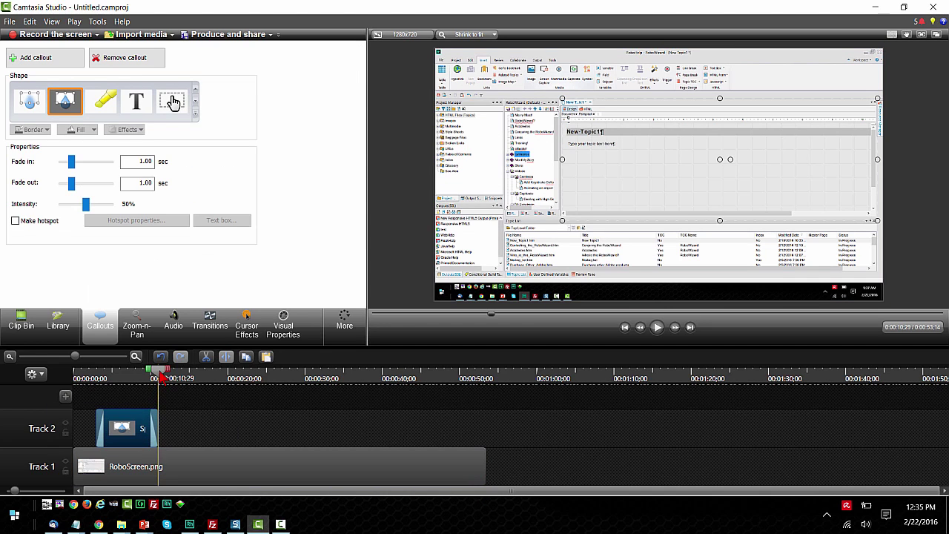
pyautogui.moveTo(158, 378); pyautogui.dragTo(146, 378)
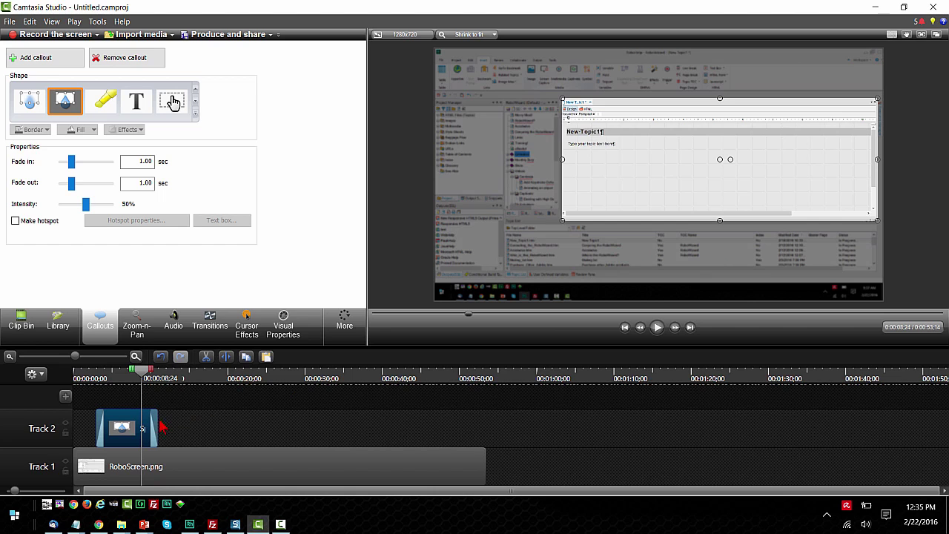
pyautogui.moveTo(157, 421); pyautogui.dragTo(449, 431)
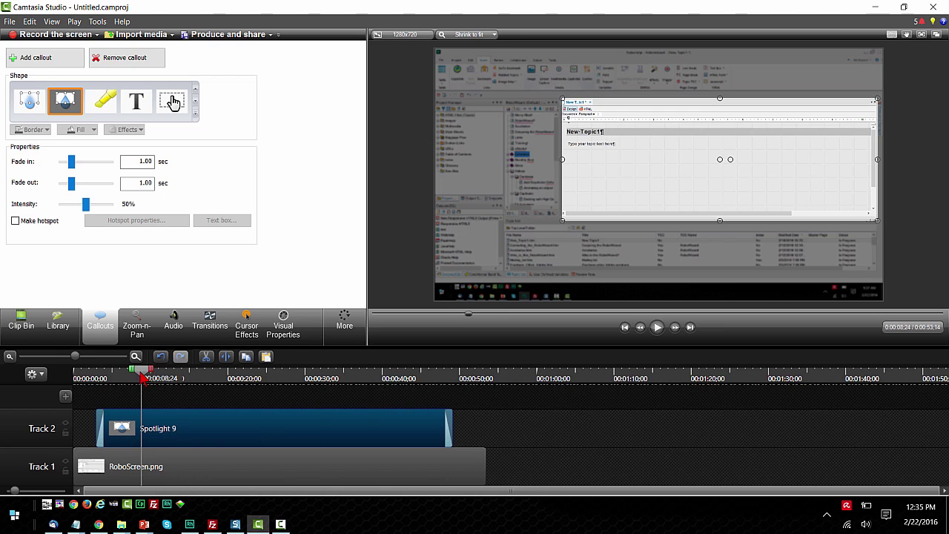
pyautogui.moveTo(143, 378); pyautogui.dragTo(149, 379)
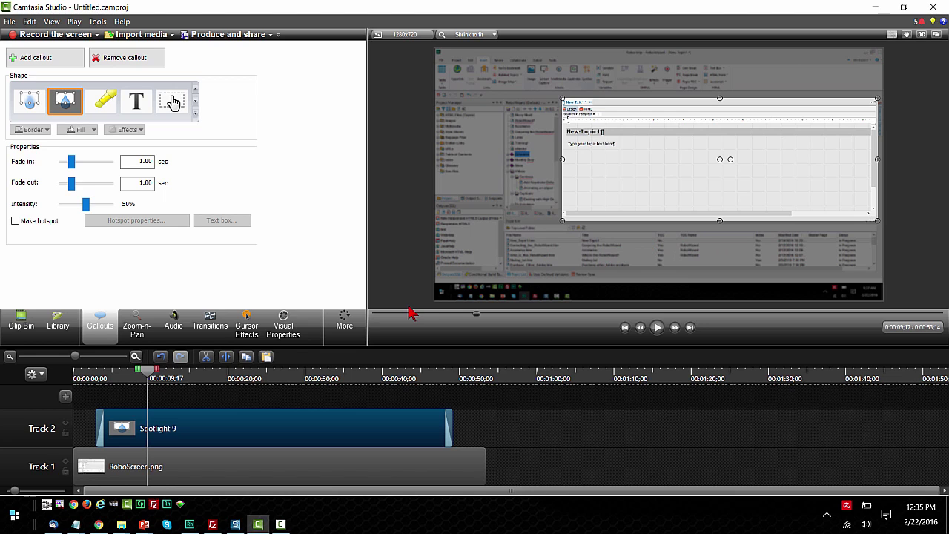
# Step: Add the first Visual Properties animation to Spotlight 9 near 9 seconds, at 281% scale
pyautogui.click(346, 327)
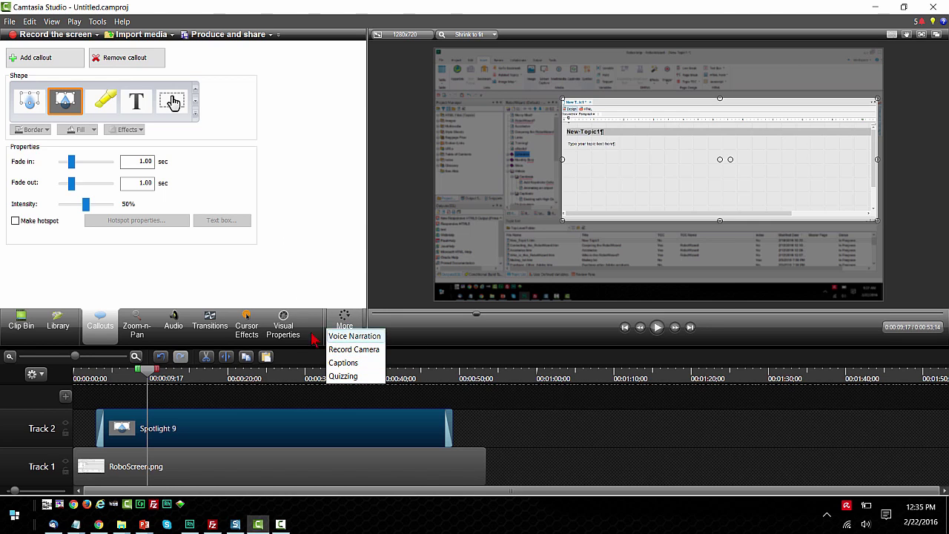
pyautogui.click(286, 327)
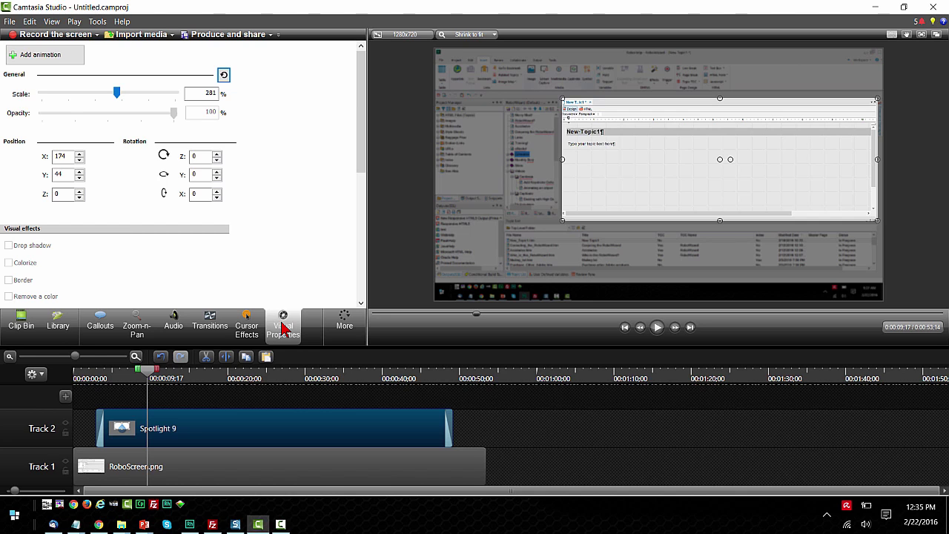
pyautogui.click(48, 58)
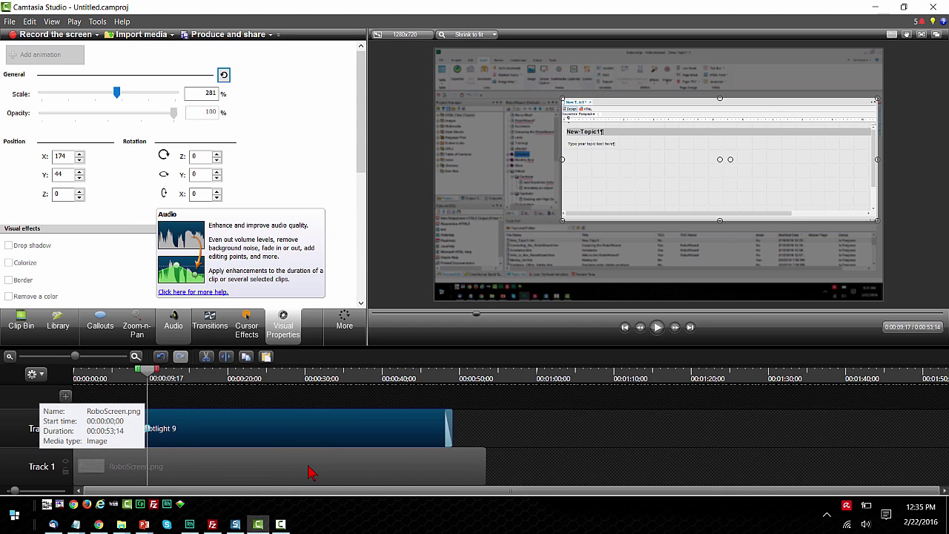
pyautogui.moveTo(305, 455); pyautogui.dragTo(331, 376)
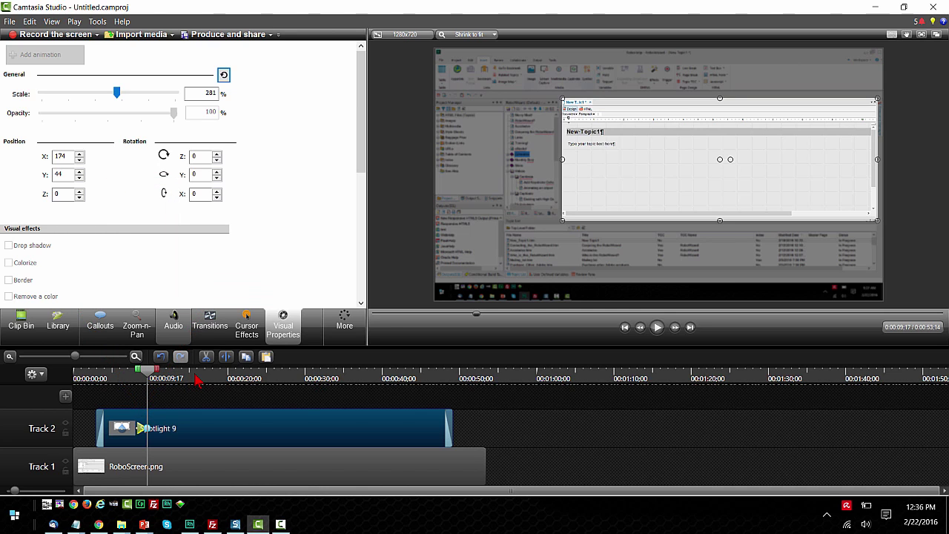
pyautogui.moveTo(154, 378)
pyautogui.mouseDown()
pyautogui.moveTo(120, 380)
pyautogui.moveTo(171, 378)
pyautogui.moveTo(132, 384)
pyautogui.moveTo(152, 385)
pyautogui.mouseUp()
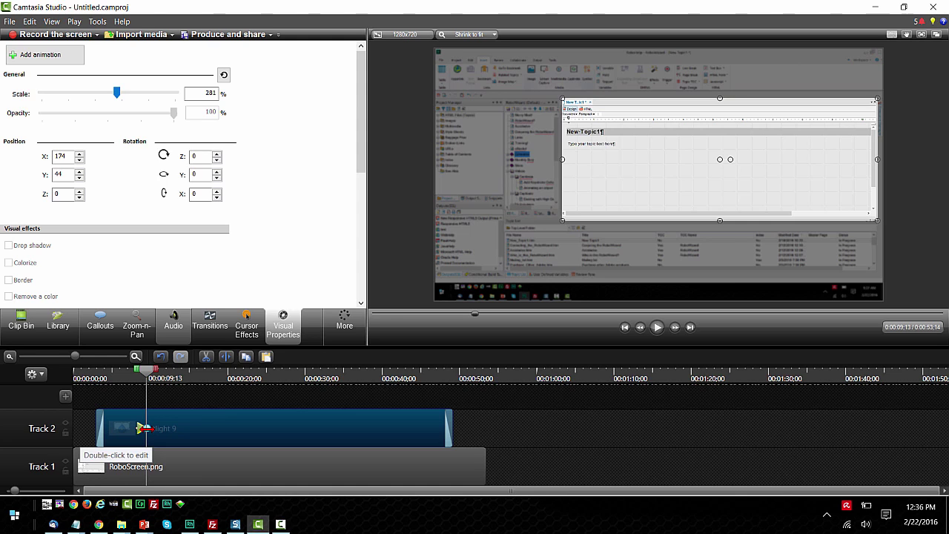
# Step: Animate the spotlight to 331% scale at X 88 / Y -215 over the bottom file list
pyautogui.click(144, 428)
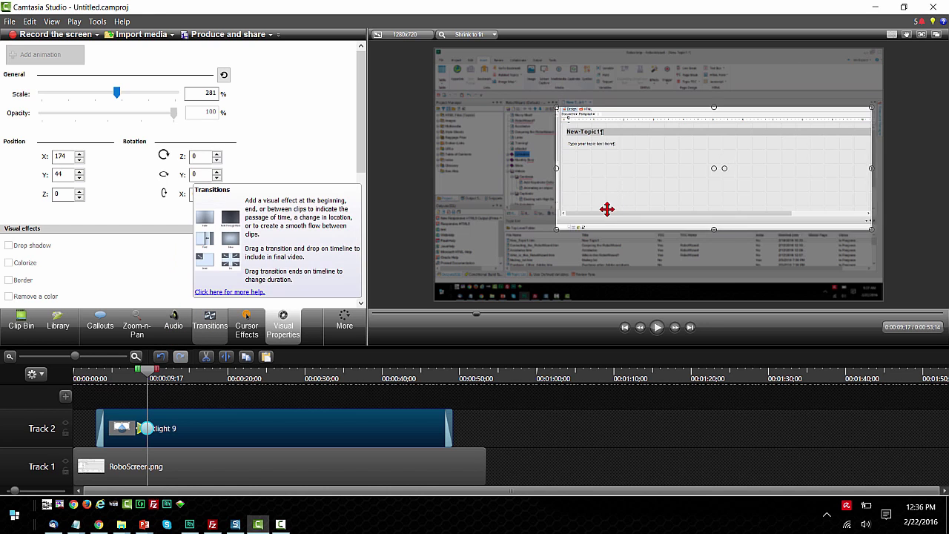
pyautogui.moveTo(605, 211); pyautogui.dragTo(557, 252)
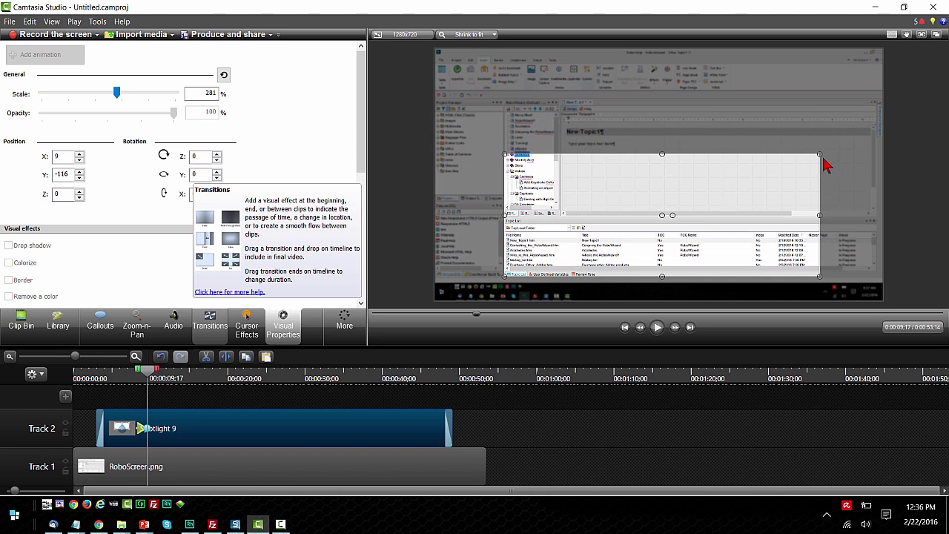
pyautogui.moveTo(817, 154); pyautogui.dragTo(874, 223)
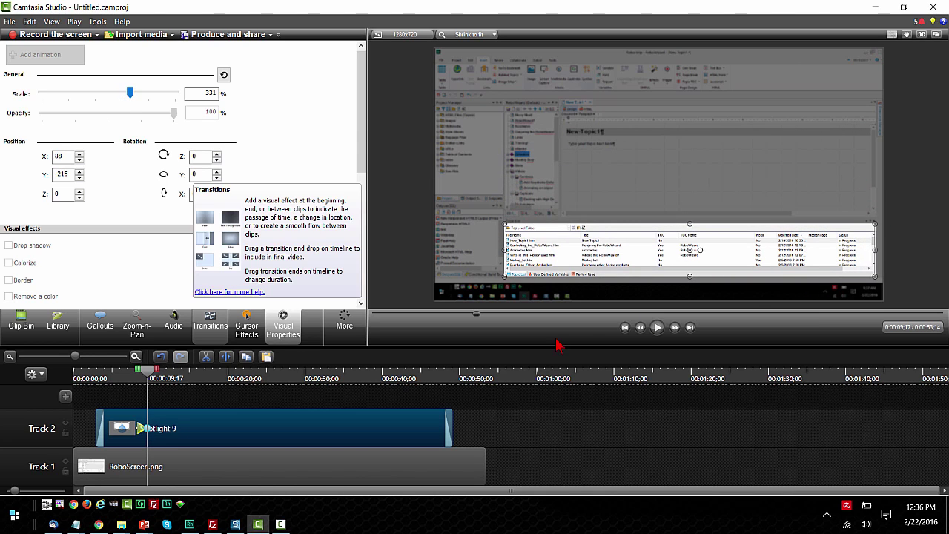
pyautogui.click(174, 379)
pyautogui.moveTo(174, 379); pyautogui.dragTo(215, 379)
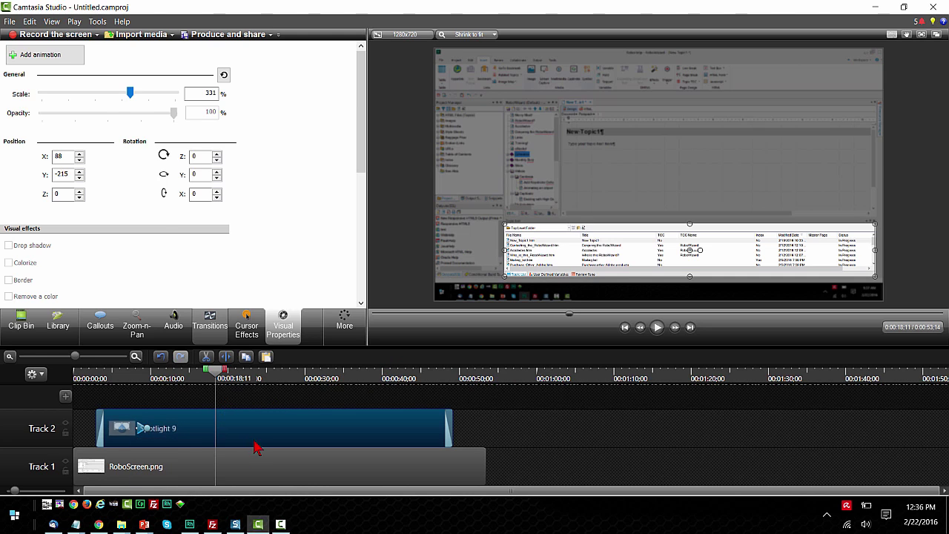
# Step: Add a second animation shrinking the spotlight to 59% at X -545 / Y -191 on the output panel
pyautogui.click(61, 61)
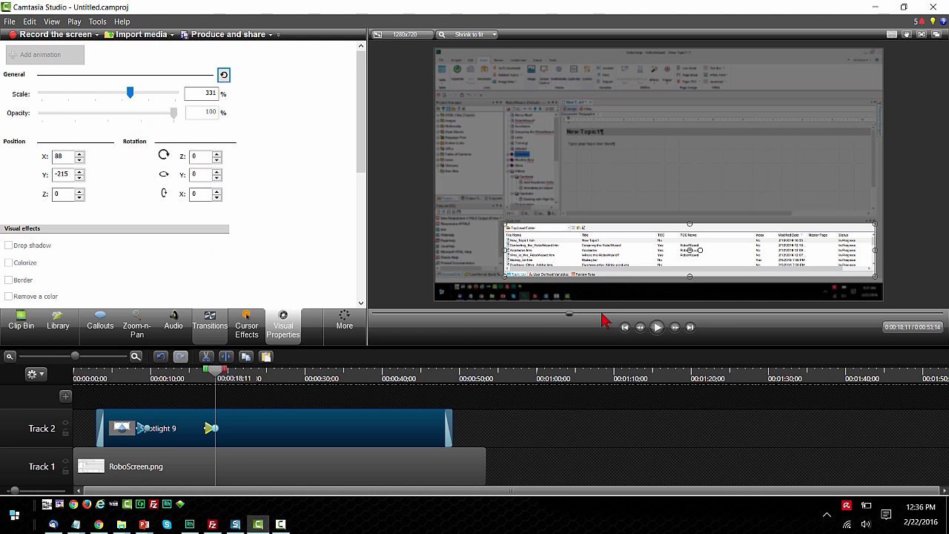
pyautogui.moveTo(639, 257); pyautogui.dragTo(569, 237)
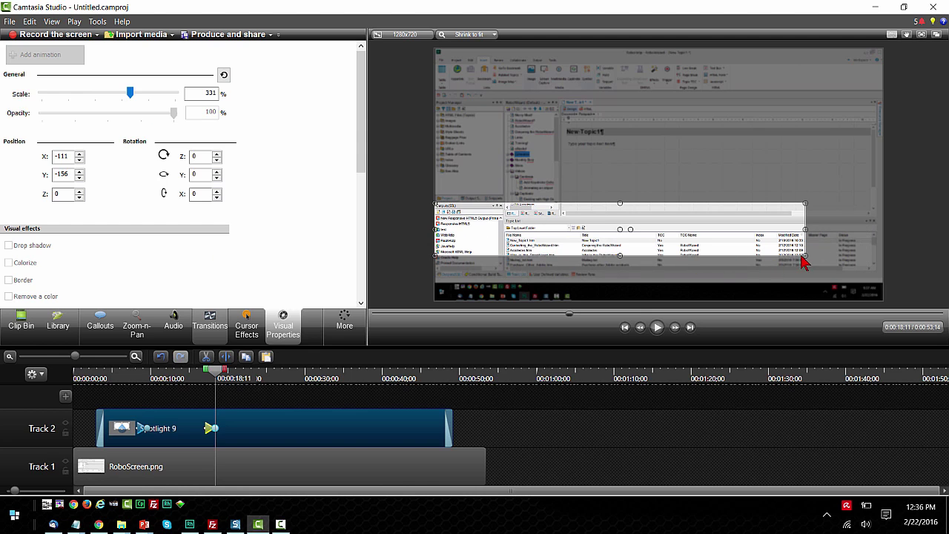
pyautogui.moveTo(797, 260); pyautogui.dragTo(498, 279)
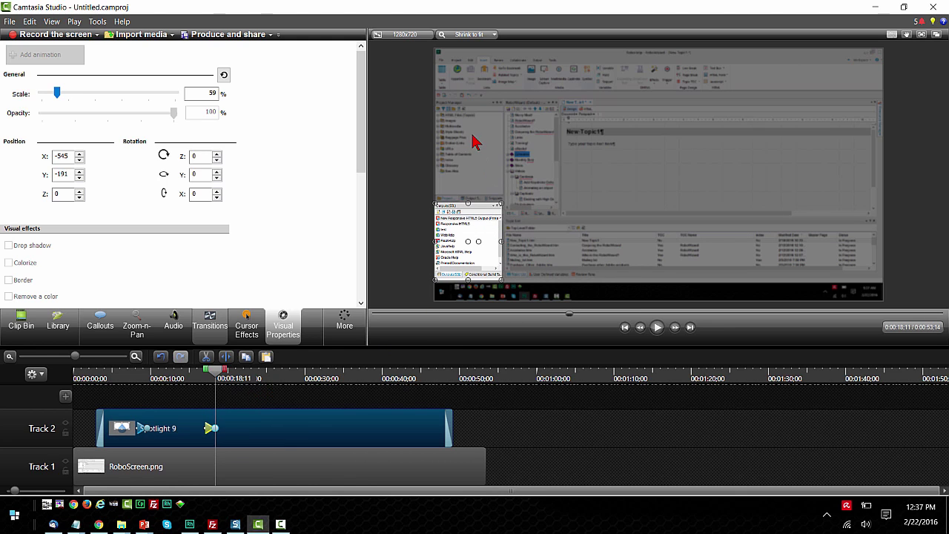
pyautogui.moveTo(215, 376); pyautogui.dragTo(277, 376)
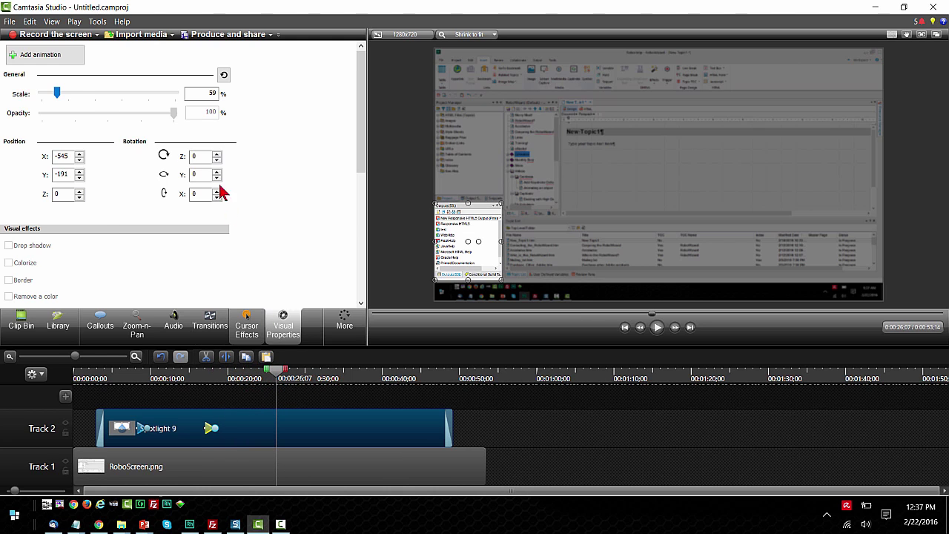
# Step: Add a third animation moving the spotlight to X -541 / Y 66, taller over the project panel
pyautogui.click(67, 57)
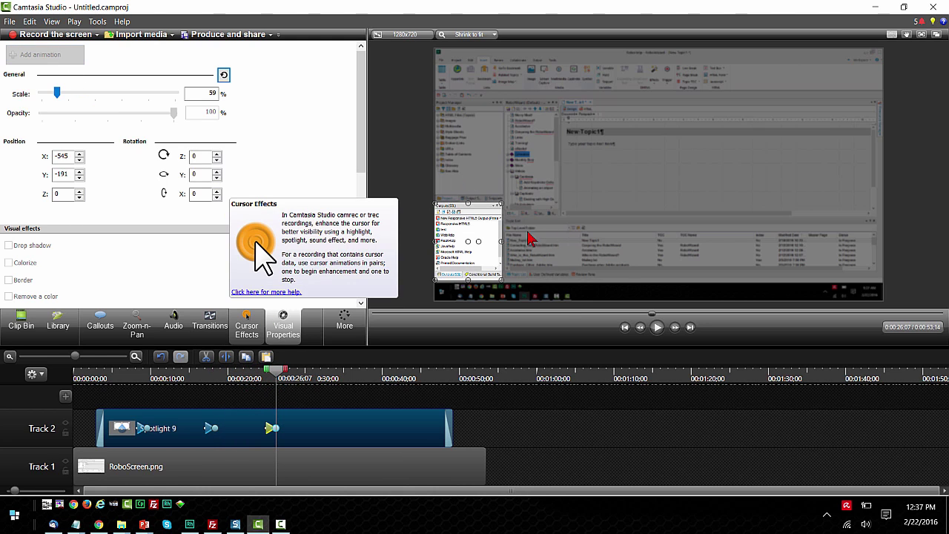
pyautogui.moveTo(482, 252); pyautogui.dragTo(485, 149)
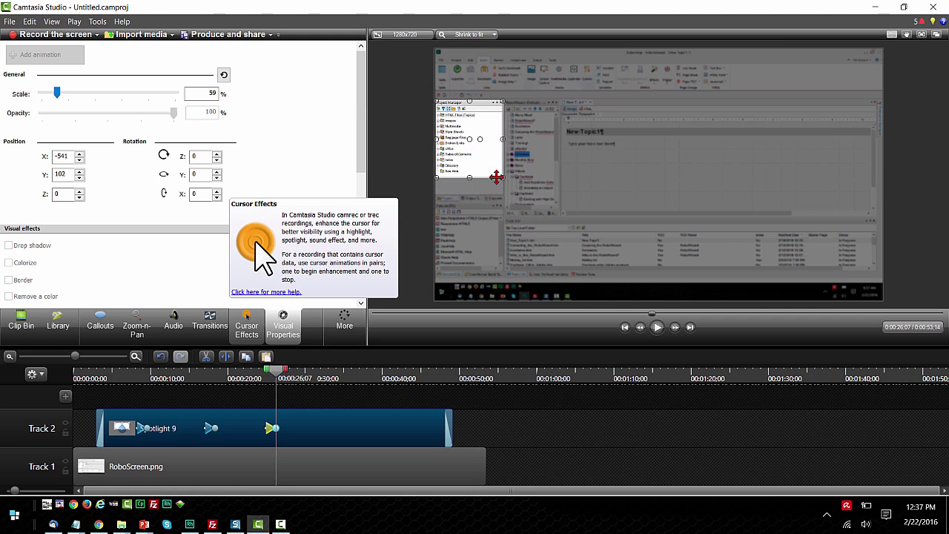
pyautogui.moveTo(468, 187); pyautogui.dragTo(466, 206)
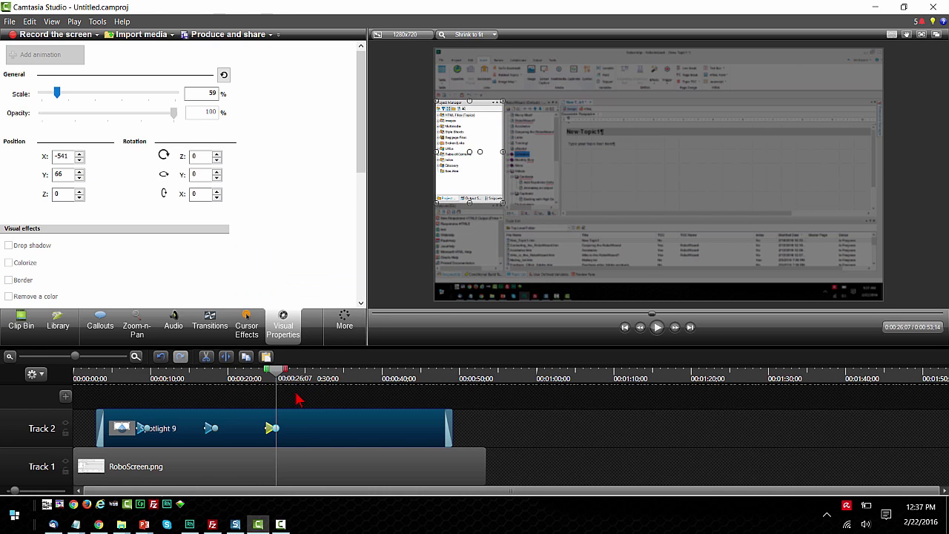
pyautogui.moveTo(278, 378); pyautogui.dragTo(37, 375)
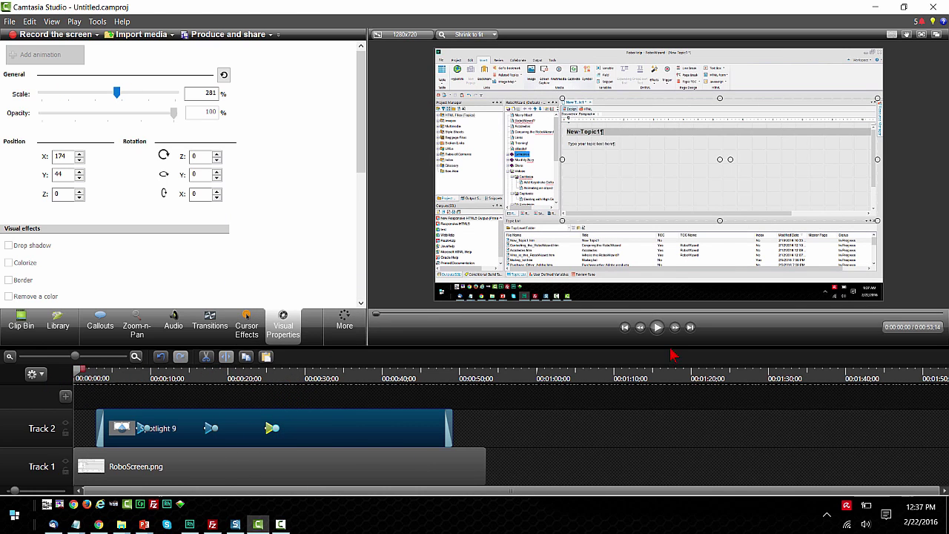
# Step: Play the preview to about 0:29, pause, and select the middle animation point on Track 2
pyautogui.click(657, 328)
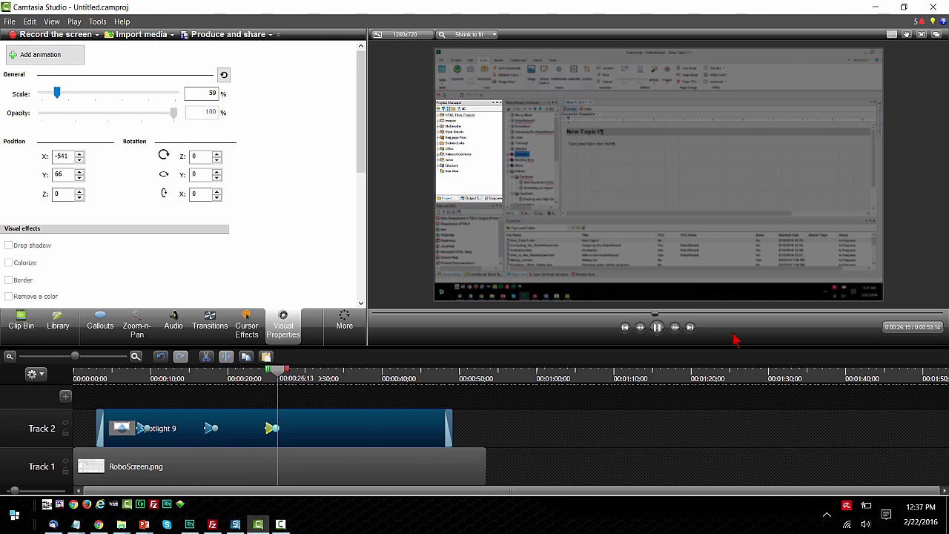
pyautogui.click(658, 329)
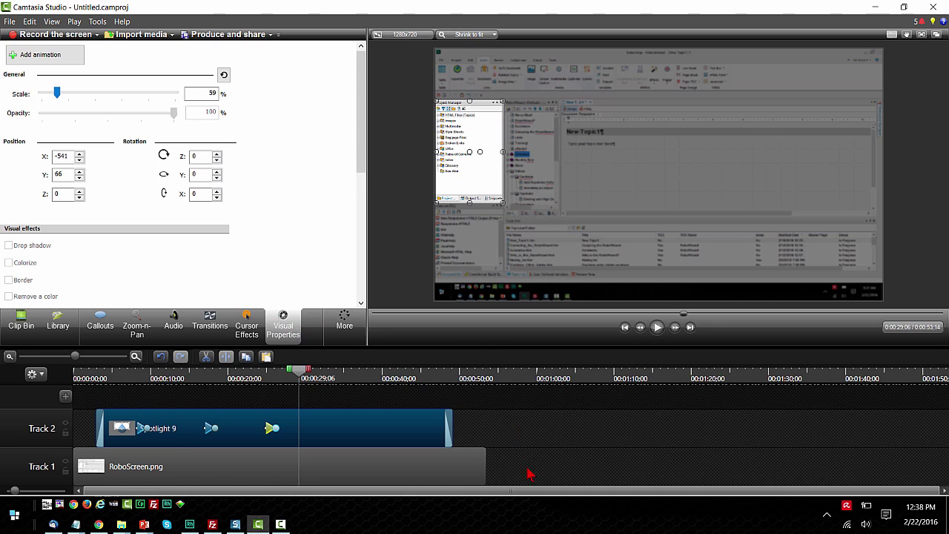
pyautogui.click(211, 428)
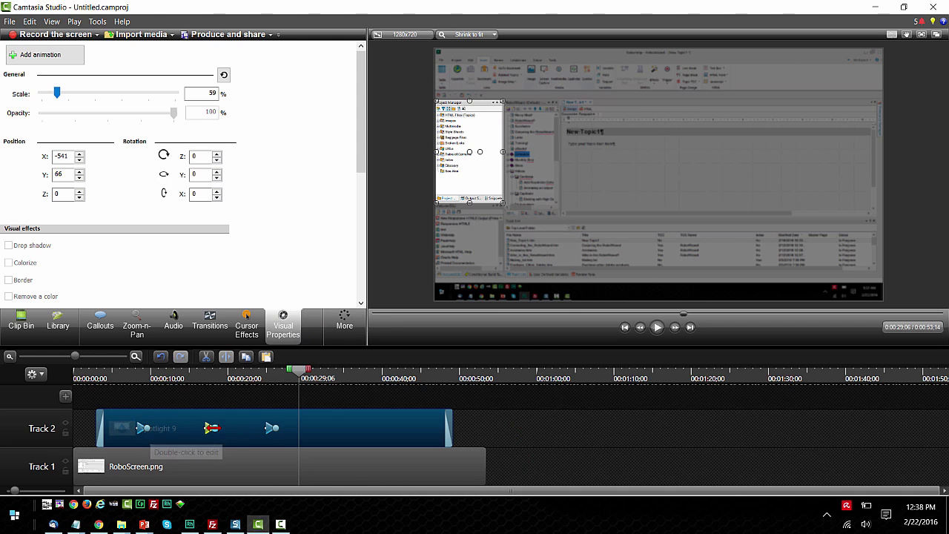